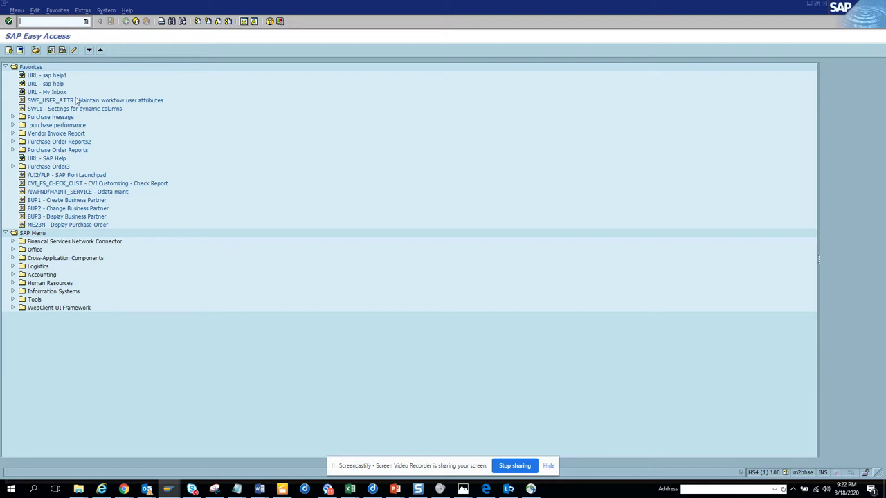
{"action": "left_click", "coordinate": [36, 50]}
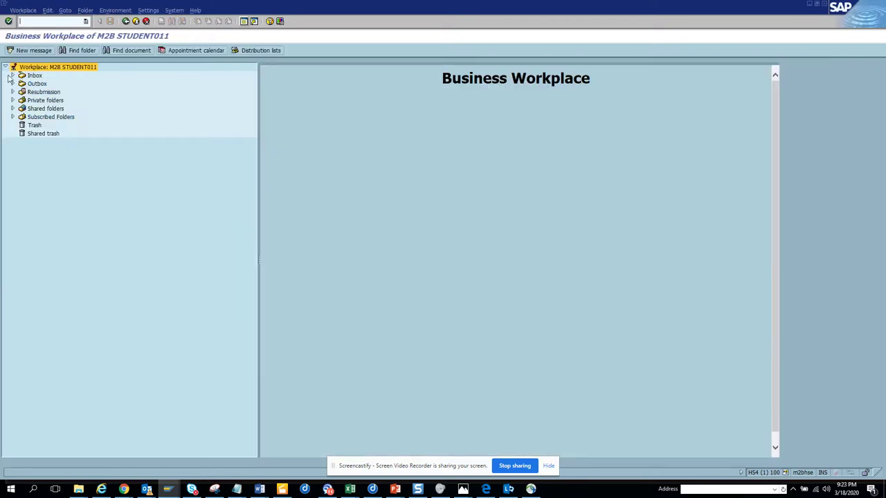
{"action": "left_click", "coordinate": [13, 74]}
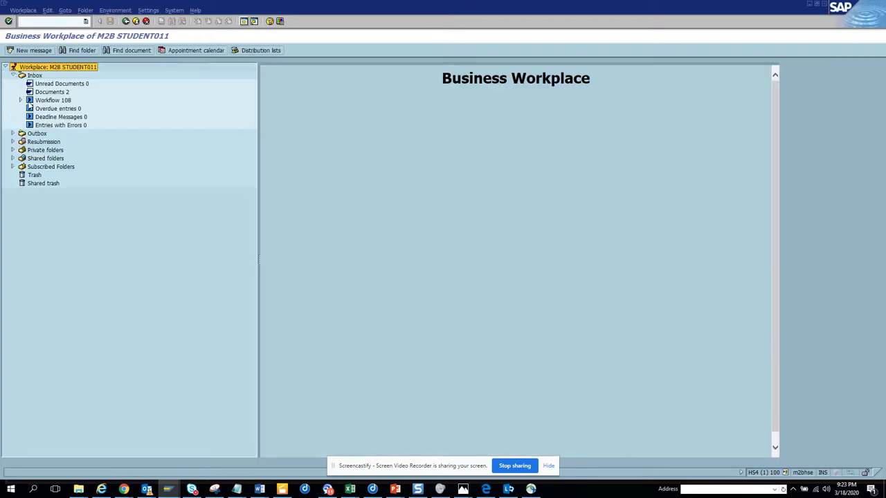
{"action": "left_click", "coordinate": [38, 102]}
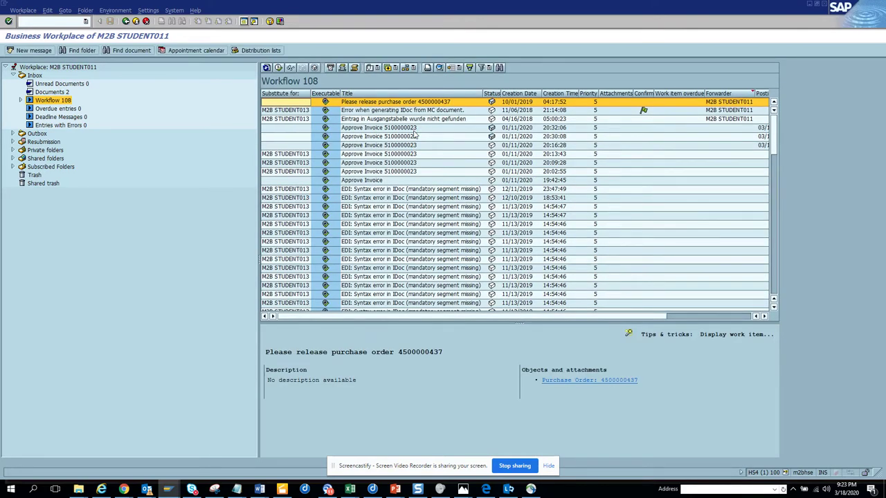
{"action": "left_click", "coordinate": [415, 129]}
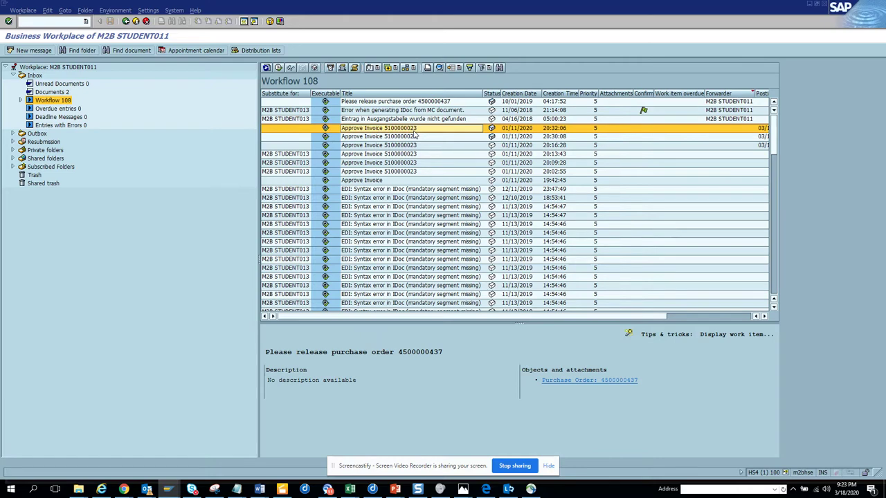
{"action": "double_click", "coordinate": [414, 132]}
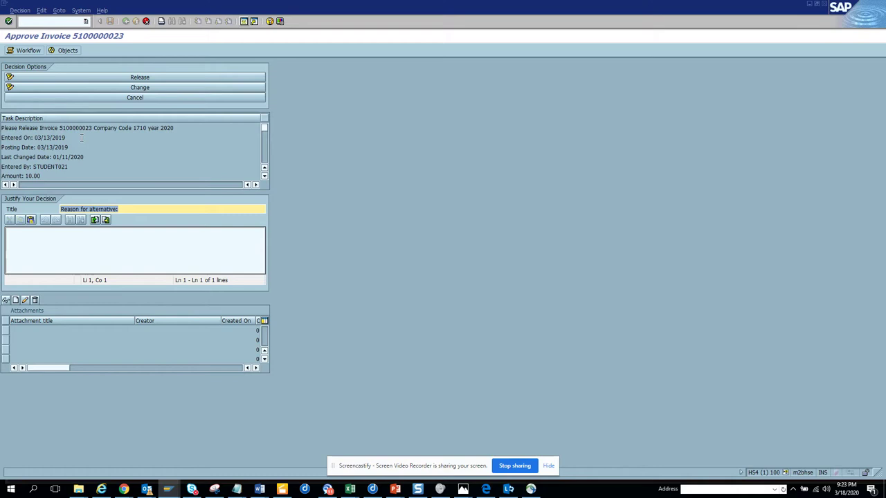
{"action": "left_click", "coordinate": [61, 53]}
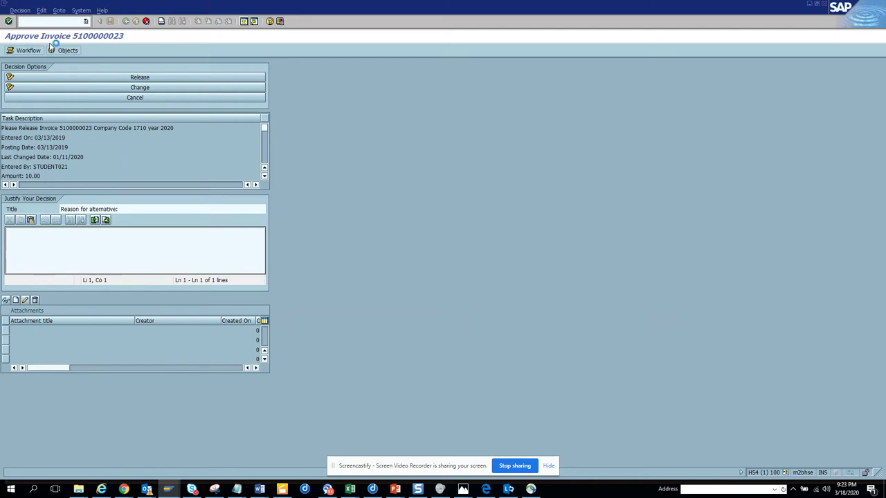
Exit the decision screen undecided and start Business Workplace in a new session window.
{"action": "left_click", "coordinate": [3, 6]}
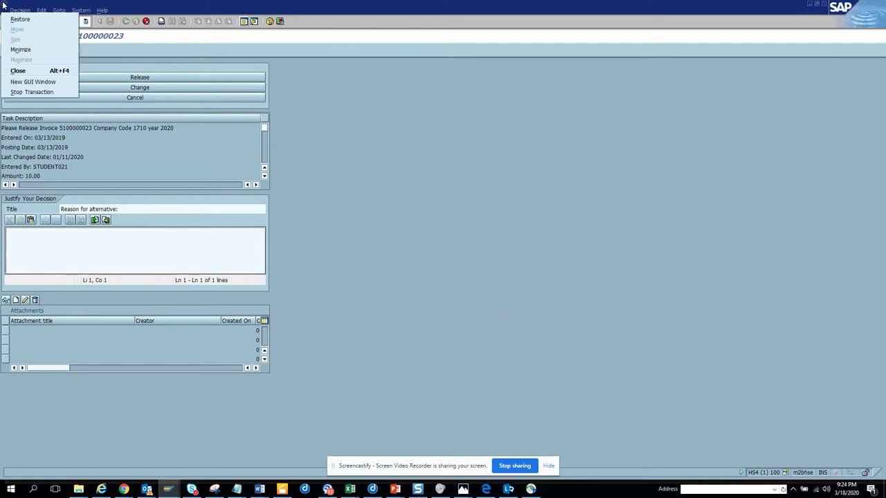
{"action": "left_click", "coordinate": [27, 91]}
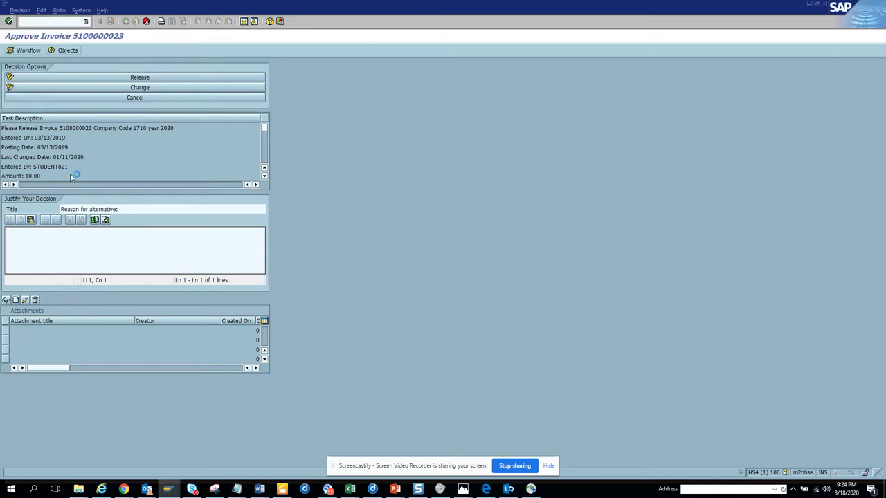
{"action": "left_click", "coordinate": [3, 4]}
{"action": "left_click", "coordinate": [32, 82]}
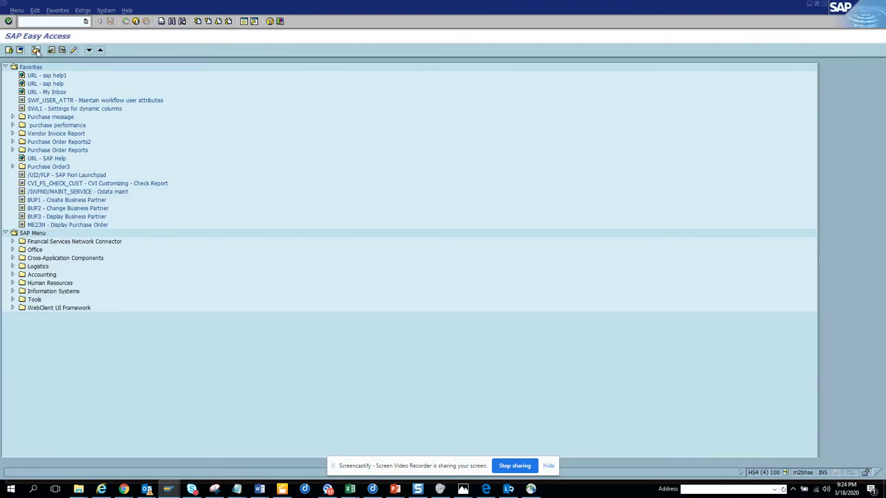
{"action": "left_click", "coordinate": [36, 52]}
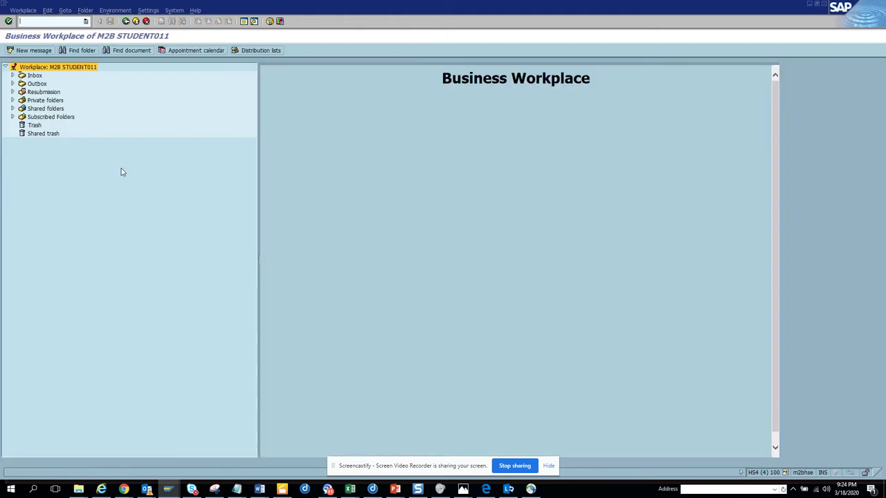
Open Workflow 108's Approve Invoice item from 20:16:28, then cancel back to the list.
{"action": "left_click", "coordinate": [13, 75]}
{"action": "left_click", "coordinate": [37, 104]}
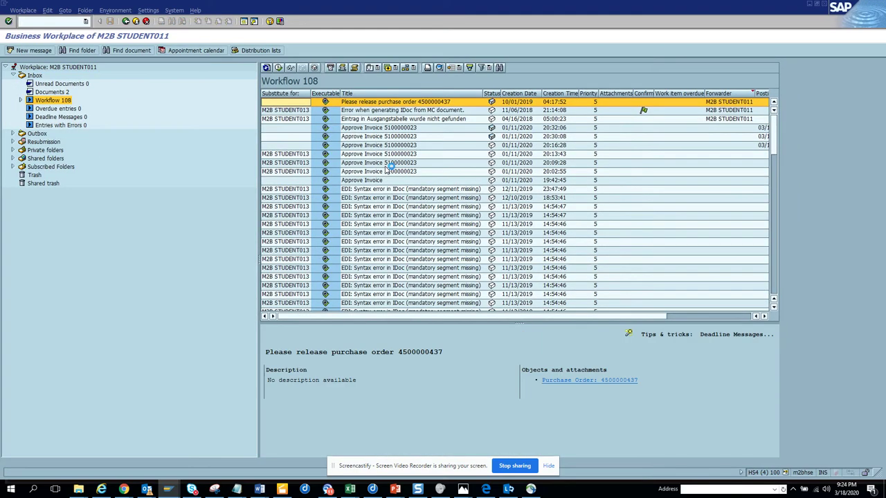
{"action": "left_click", "coordinate": [423, 145]}
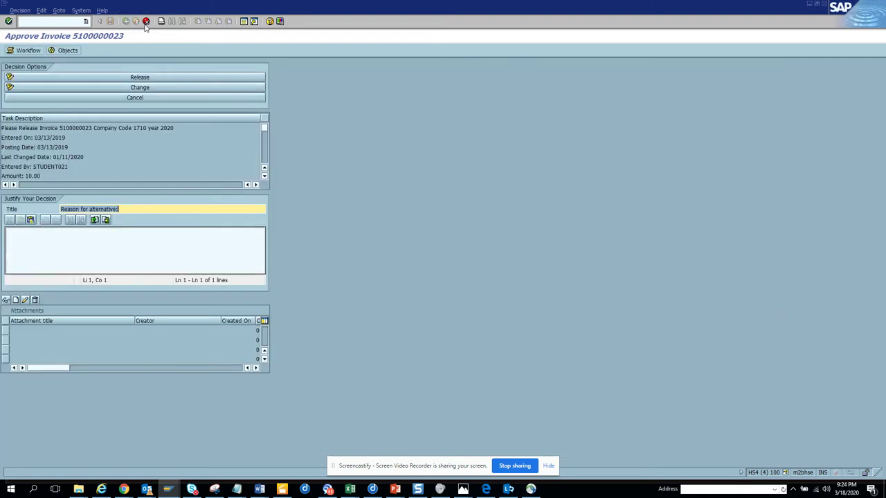
{"action": "left_click", "coordinate": [181, 77]}
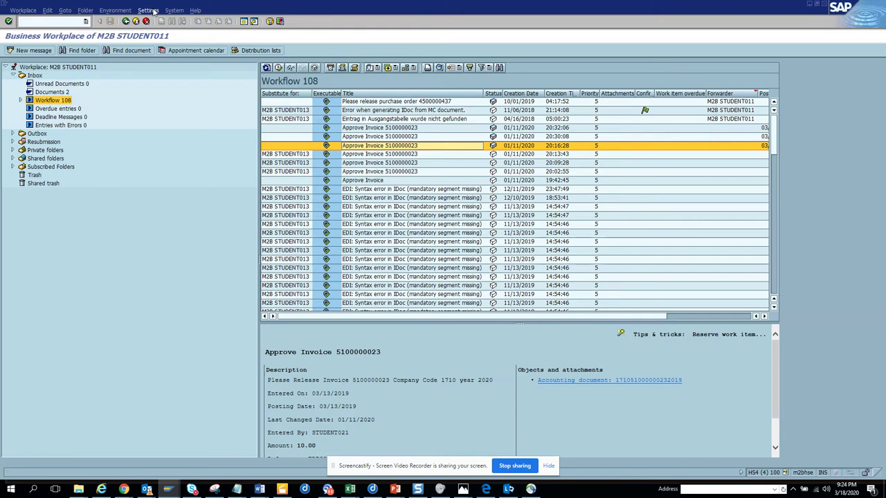
Untick 'No HTML in execution of decision tasks' in Personal workflow settings and confirm.
{"action": "left_click", "coordinate": [153, 12]}
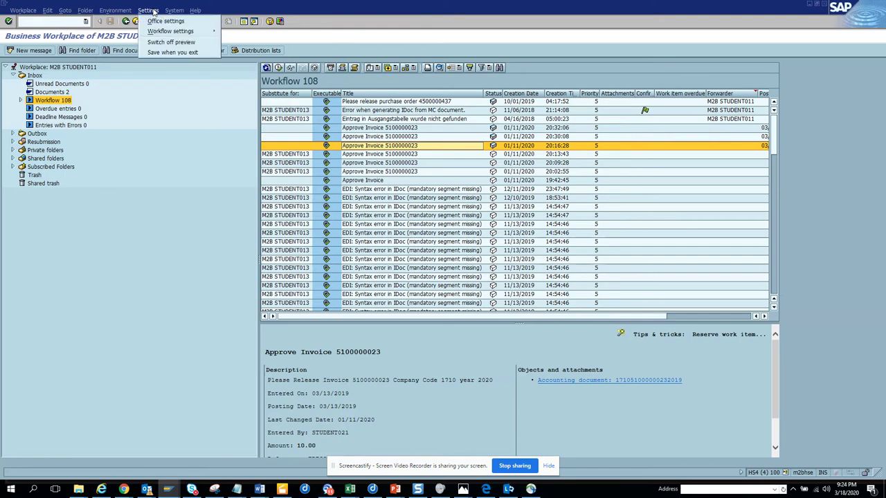
{"action": "mouse_move", "coordinate": [170, 31]}
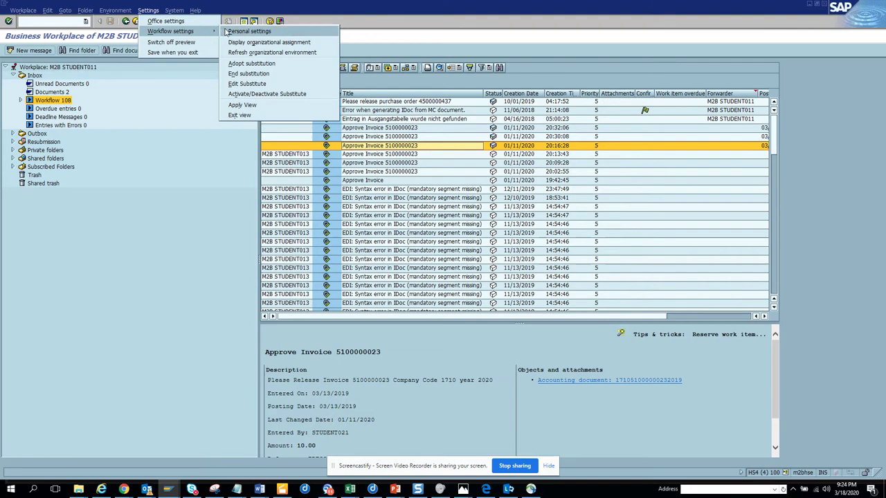
{"action": "left_click", "coordinate": [236, 32]}
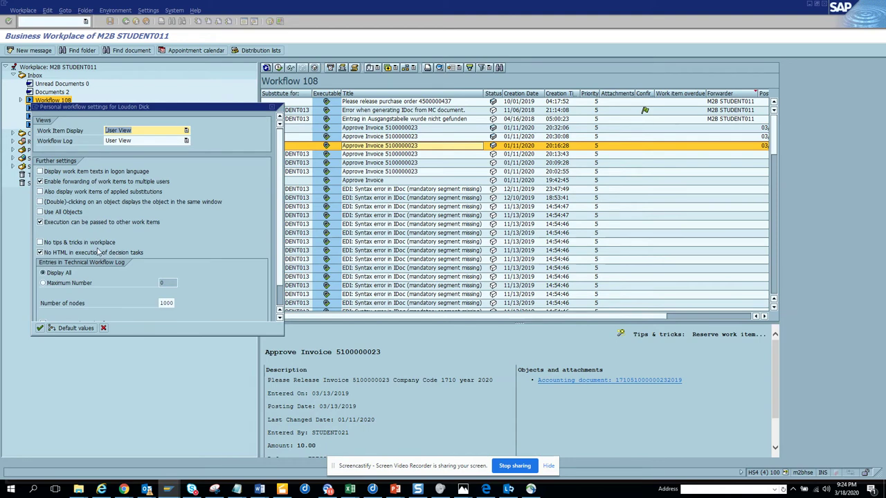
{"action": "left_click", "coordinate": [96, 253]}
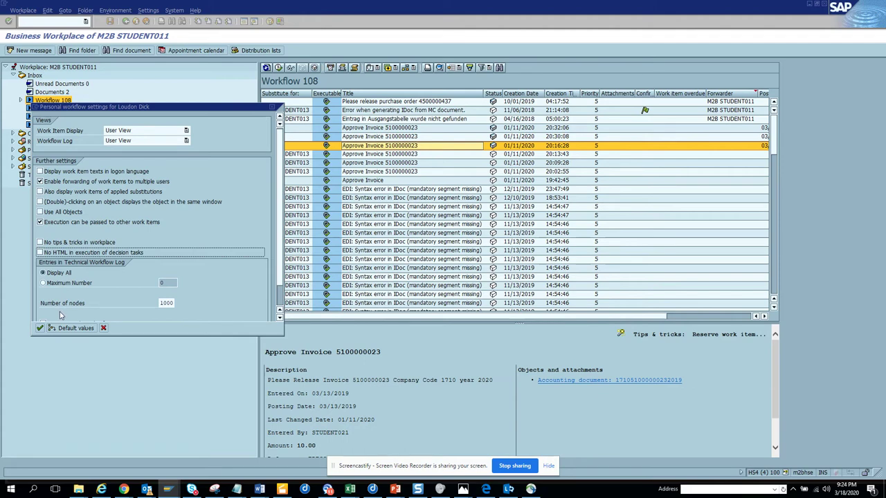
{"action": "left_click", "coordinate": [296, 208]}
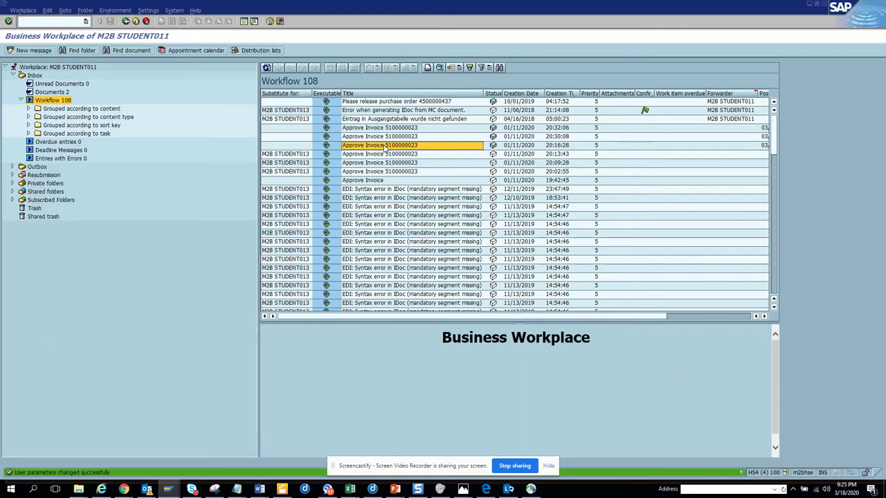
{"action": "double_click", "coordinate": [385, 146]}
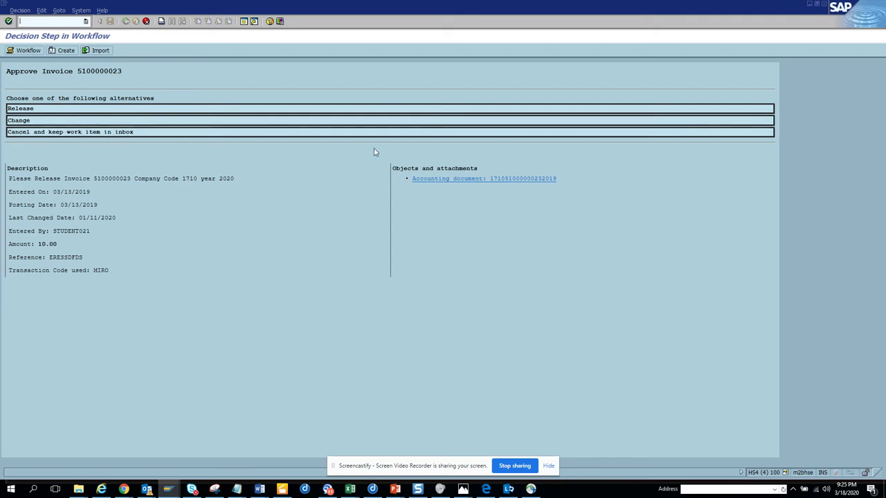
{"action": "left_click", "coordinate": [473, 181]}
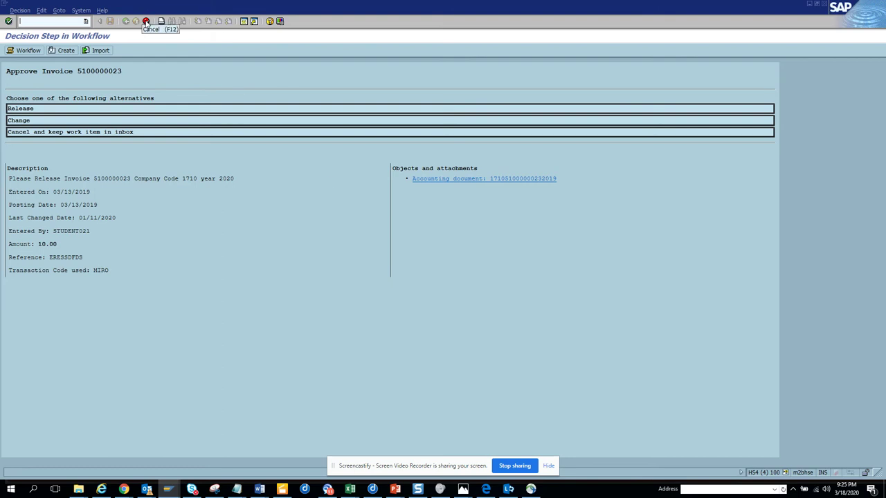
{"action": "left_click", "coordinate": [146, 21]}
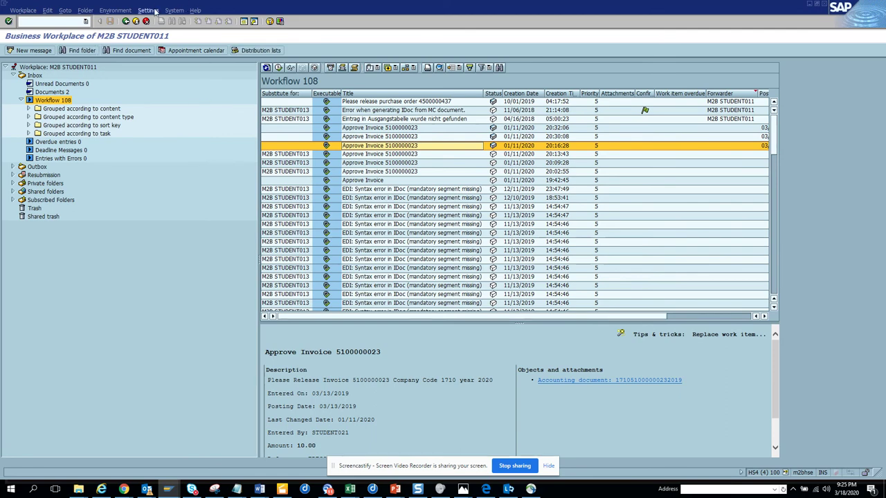
Reopen Personal workflow settings to check that 'No HTML in execution of decision tasks' stays unticked.
{"action": "left_click", "coordinate": [151, 10]}
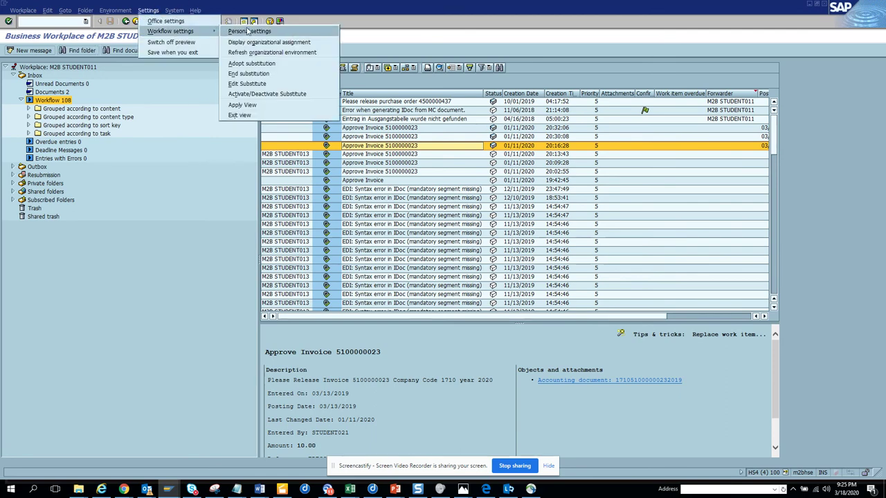
{"action": "left_click", "coordinate": [243, 31]}
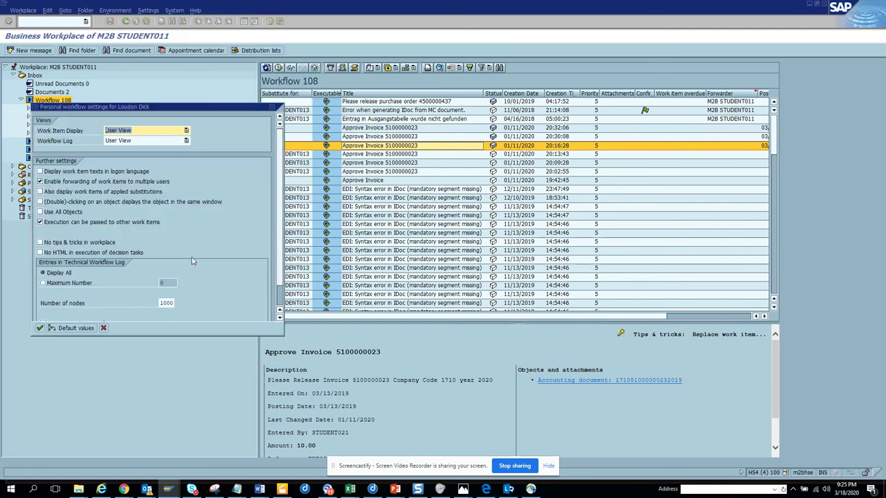